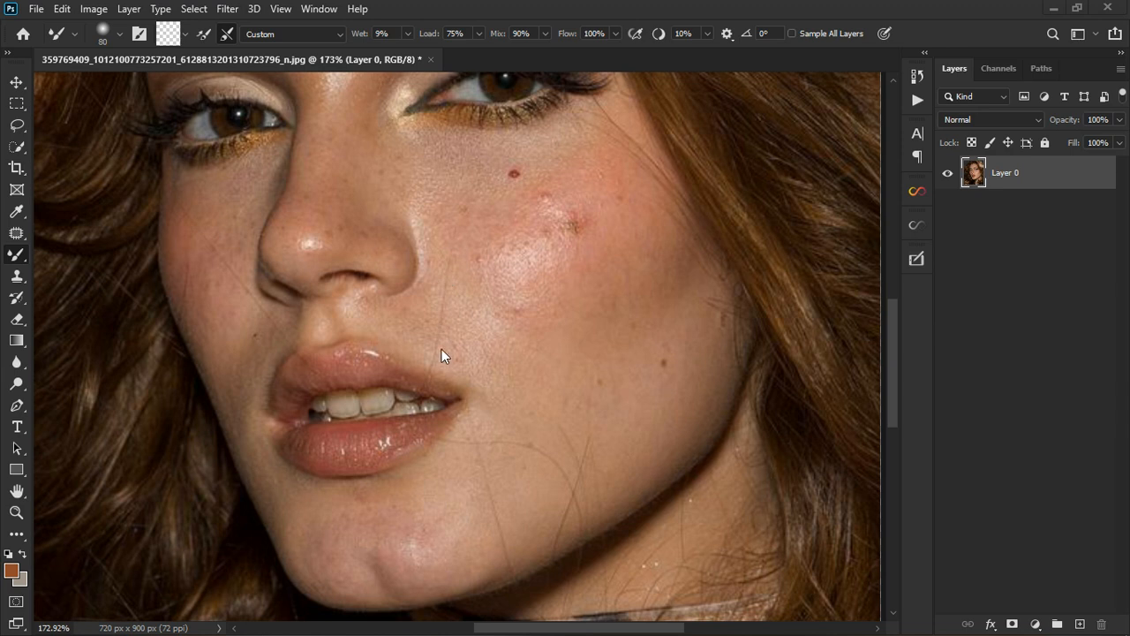
Duplicate Layer 0 twice to stack two copies above the original portrait.
click(16, 233)
key(ctrl+j)
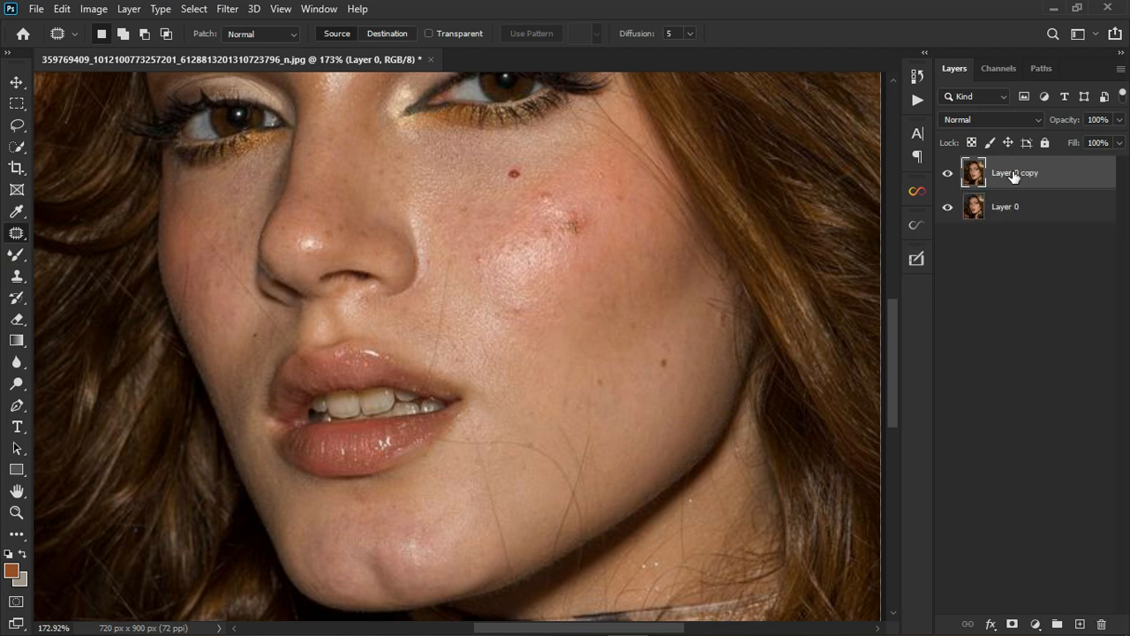
mouse_move(439, 357)
mouse_down()
mouse_move(452, 251)
mouse_move(434, 282)
mouse_move(424, 365)
mouse_move(469, 335)
mouse_up()
key(ctrl+d)
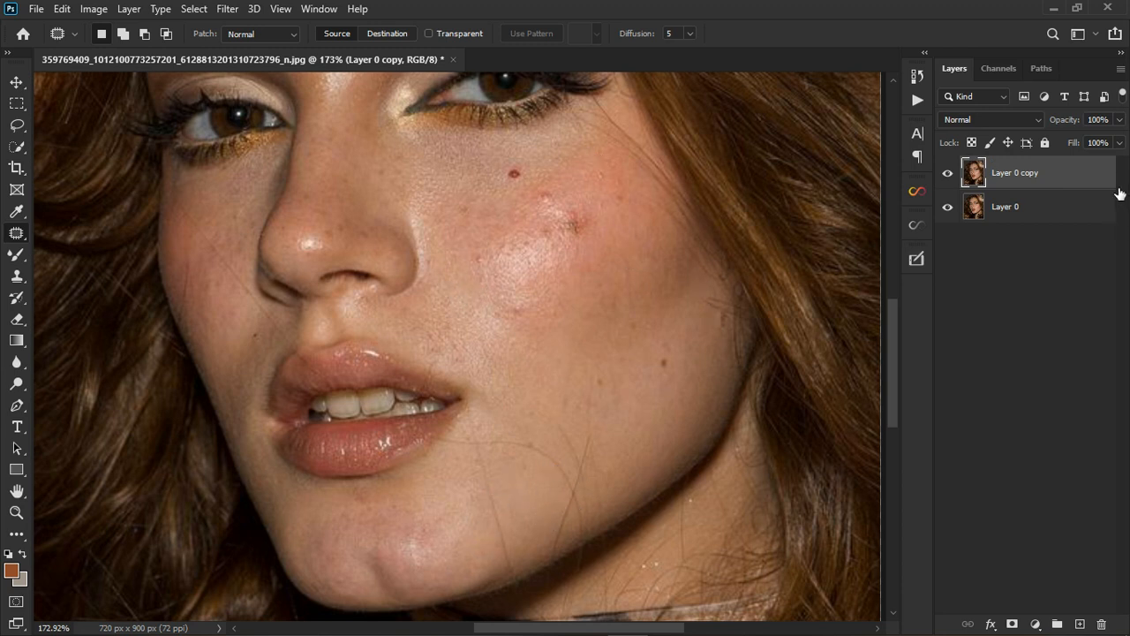
key(ctrl+j)
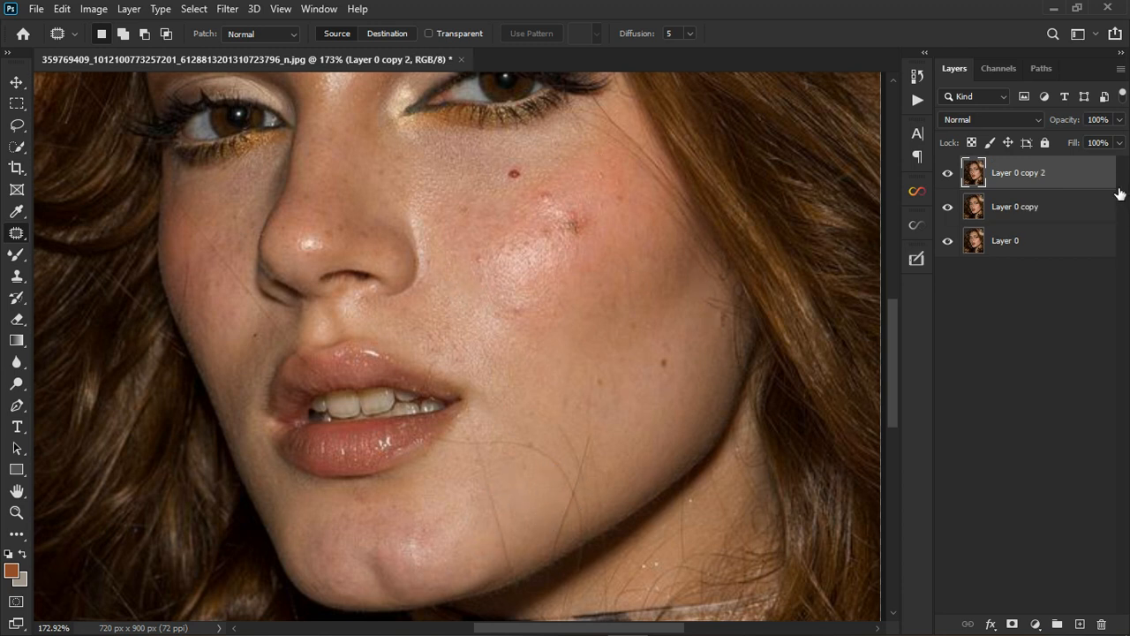
Rename the lower portrait copy as color and the upper copy as texture.
double_click(1017, 218)
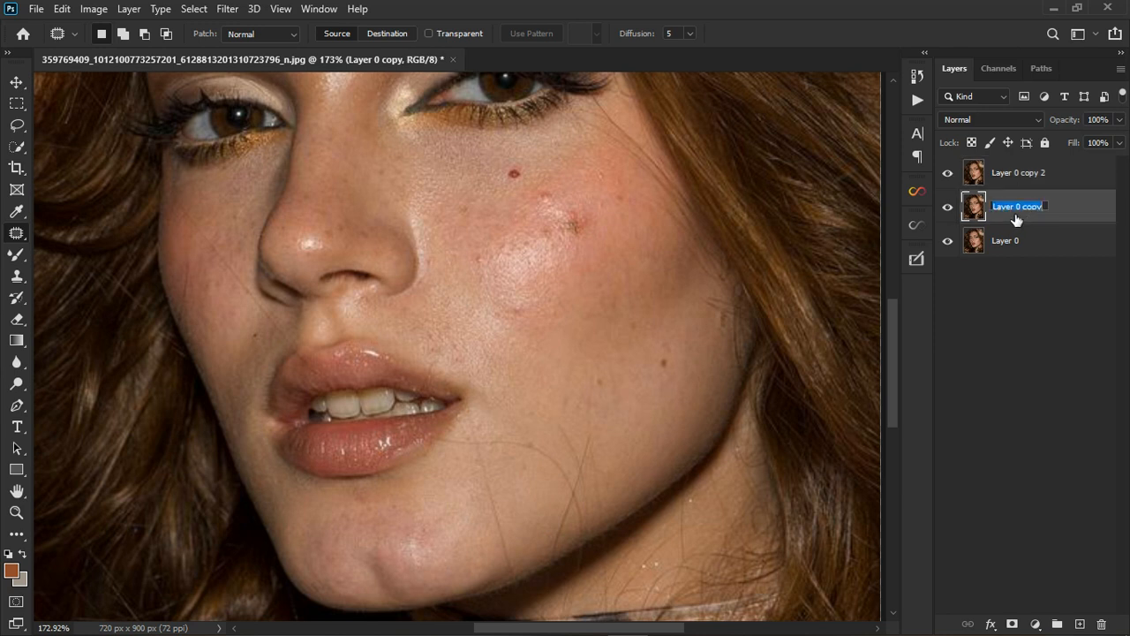
text(color)
key(Return)
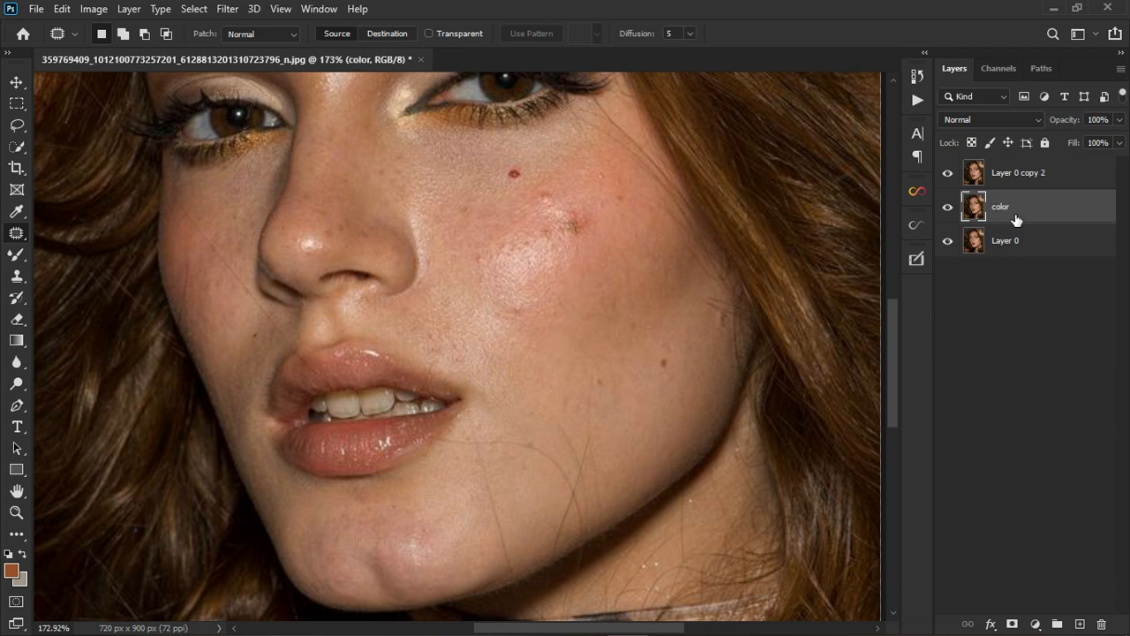
double_click(1017, 174)
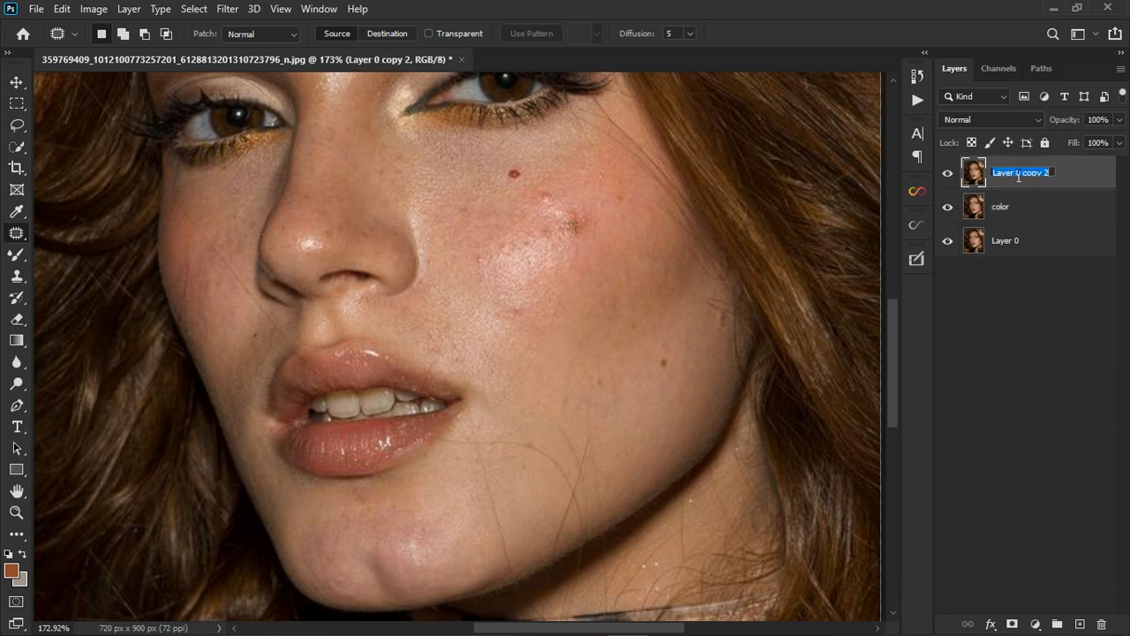
text(texture)
key(Return)
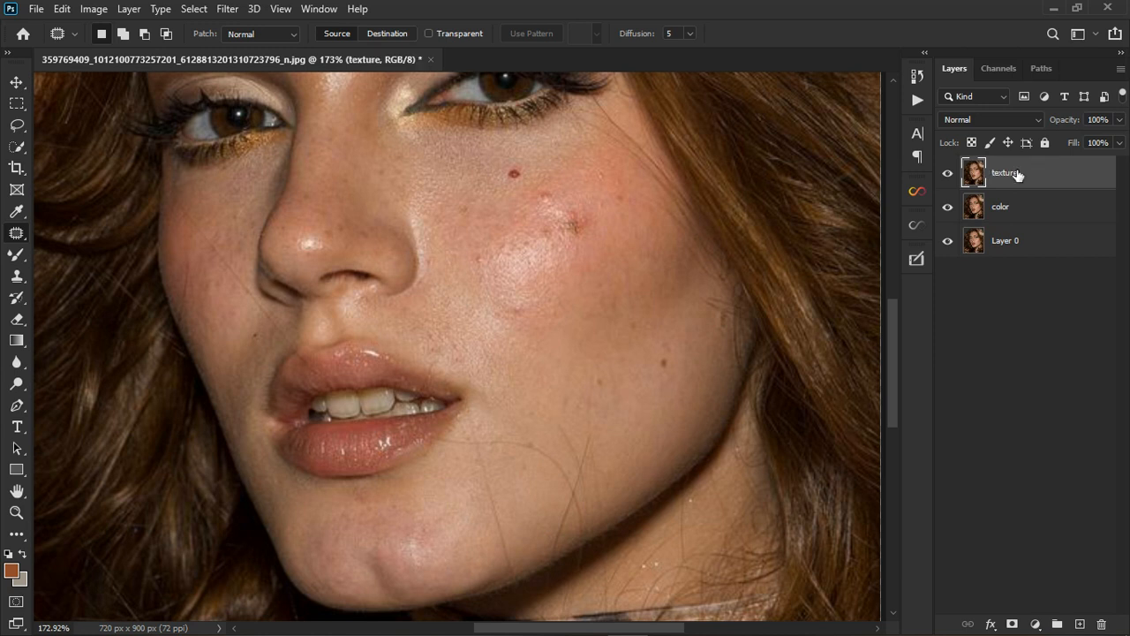
Hide the texture layer and open the Gaussian Blur filter for the color layer.
click(948, 174)
click(1032, 216)
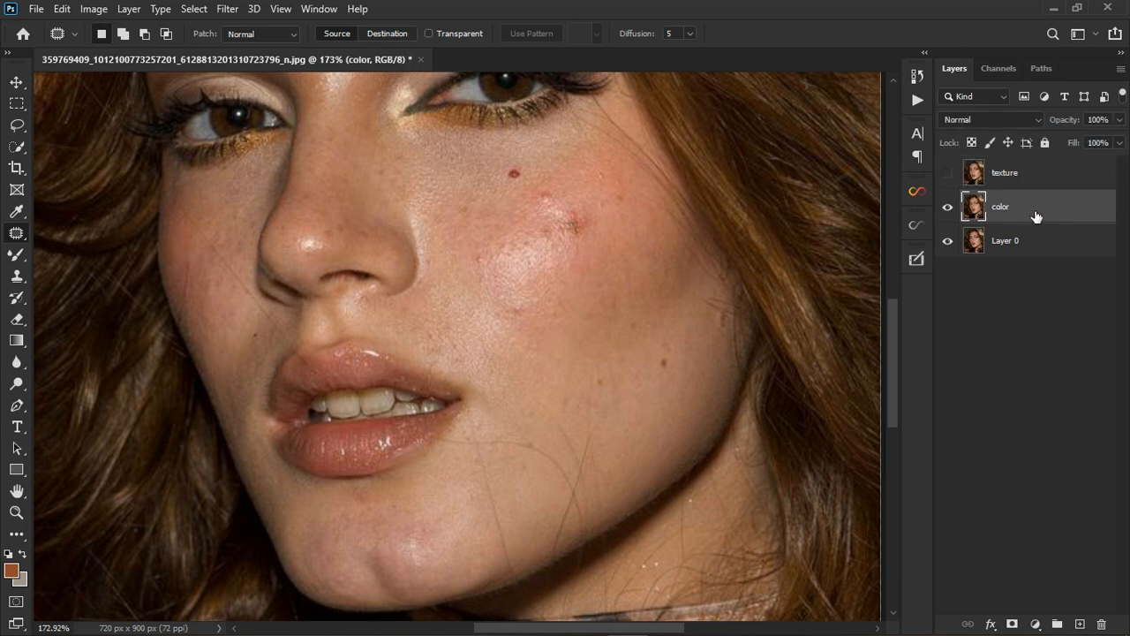
click(228, 11)
mouse_move(376, 196)
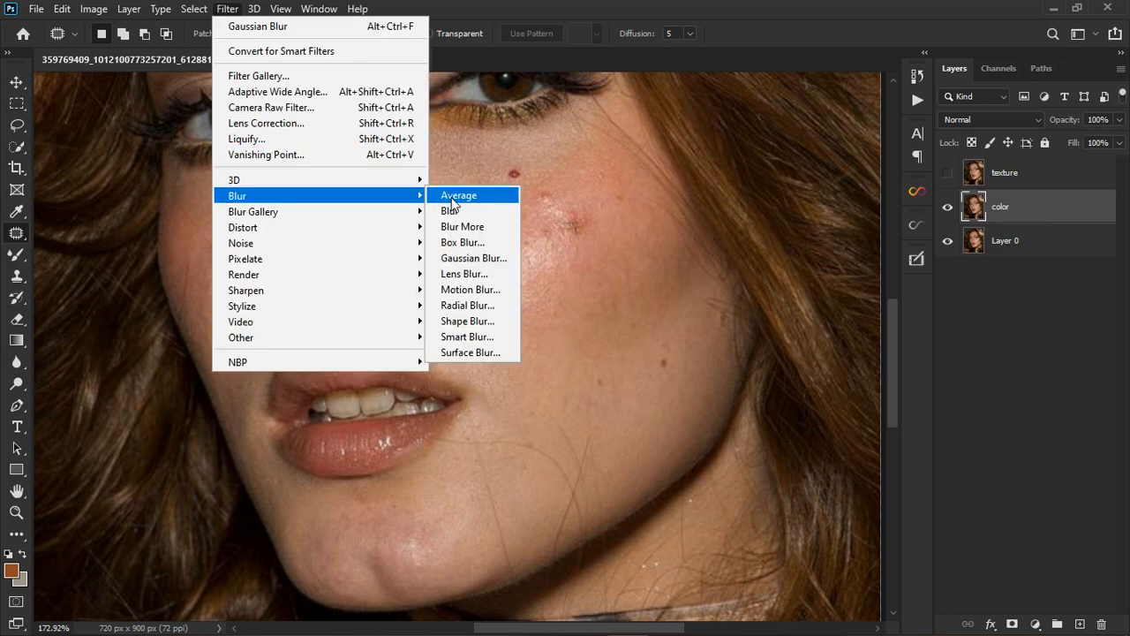
click(471, 258)
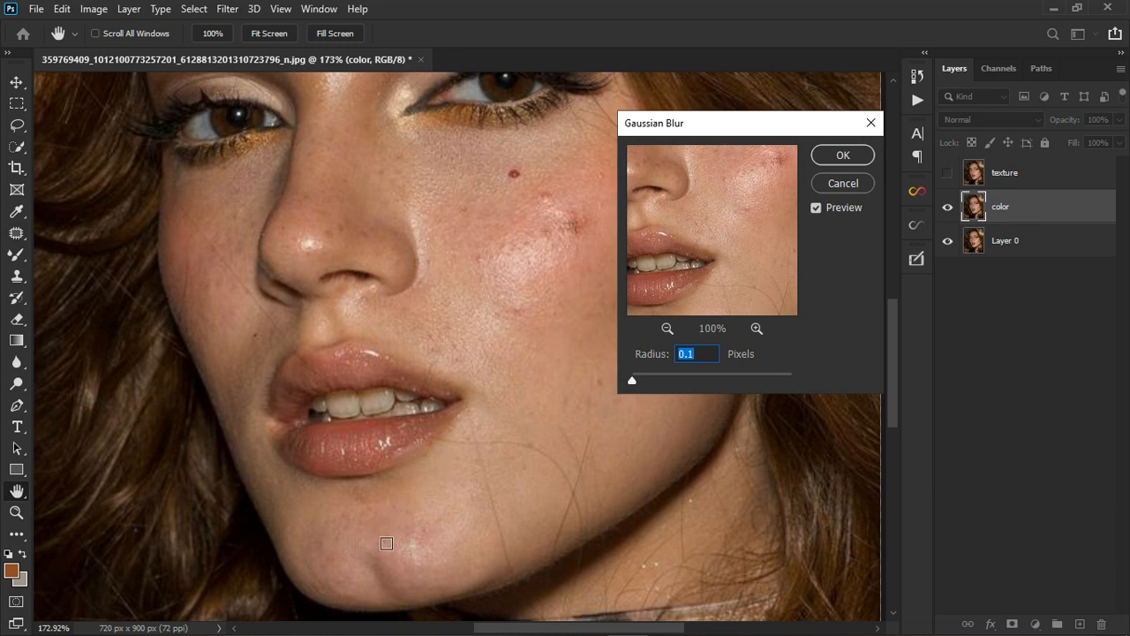
Blur the color layer with a radius of about 2.7 pixels, judging the skin smoothing on the chin in a 300% preview.
click(382, 576)
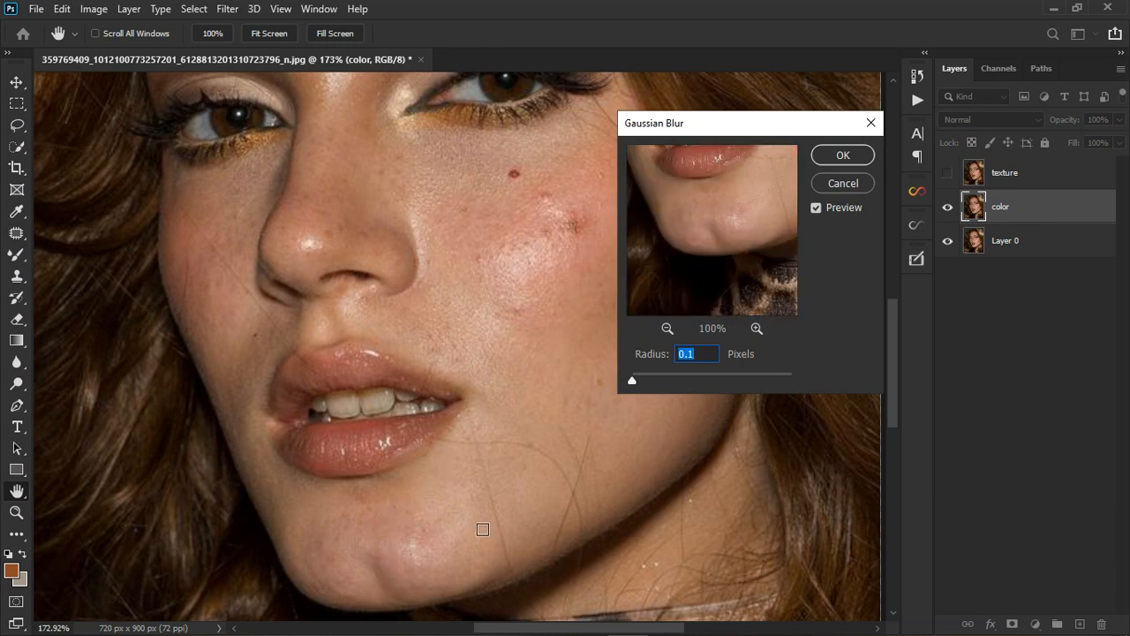
click(757, 328)
click(757, 329)
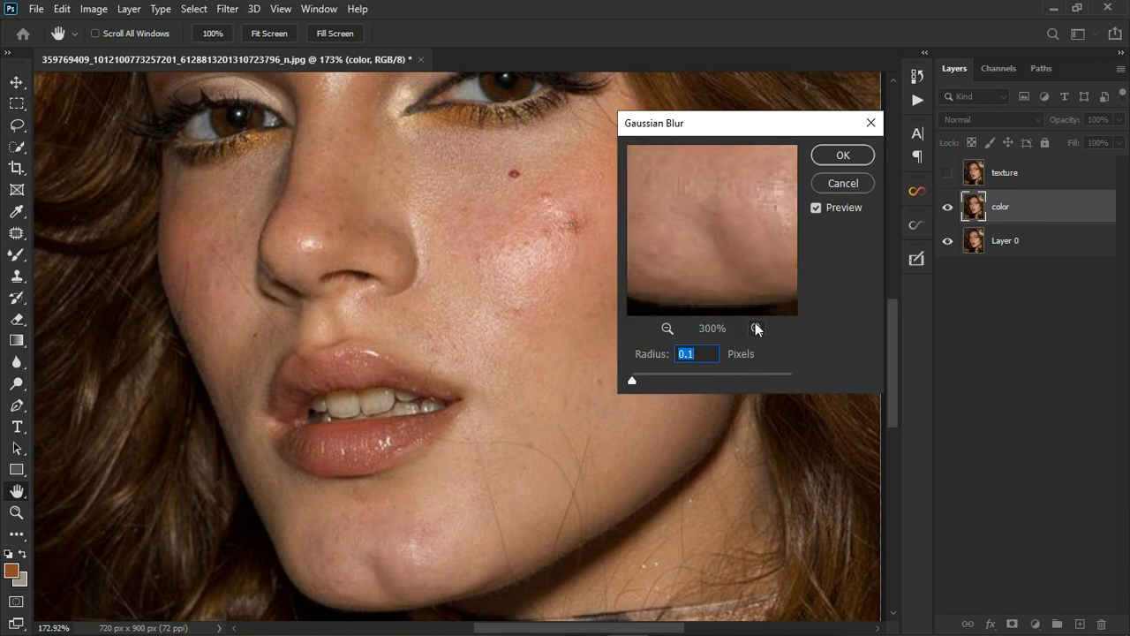
drag(722, 242, 719, 244)
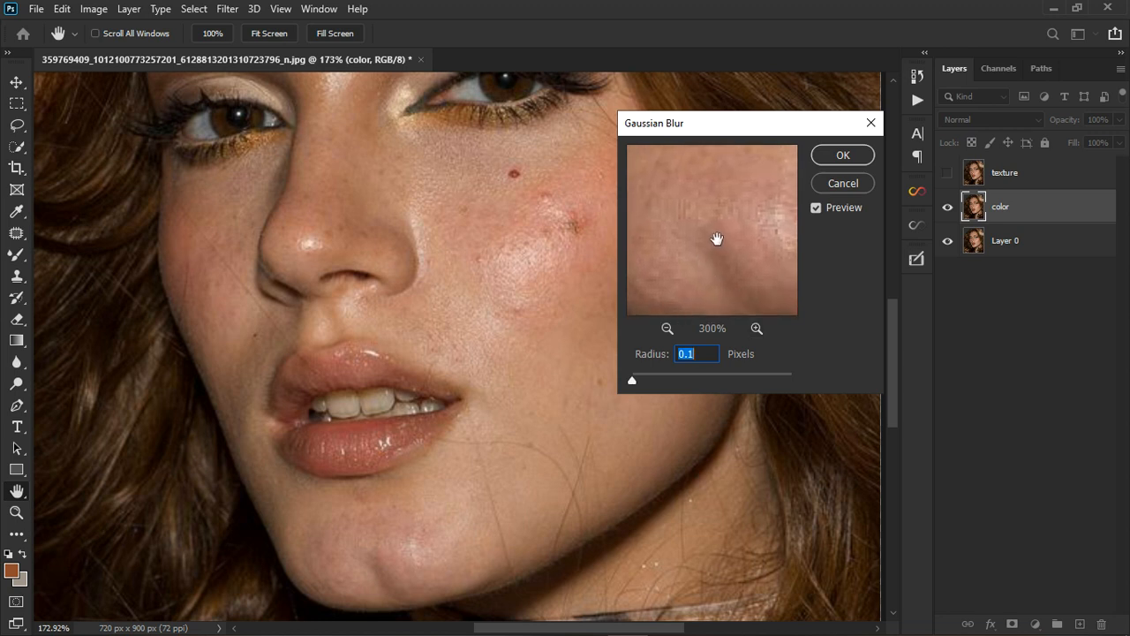
drag(636, 380, 656, 381)
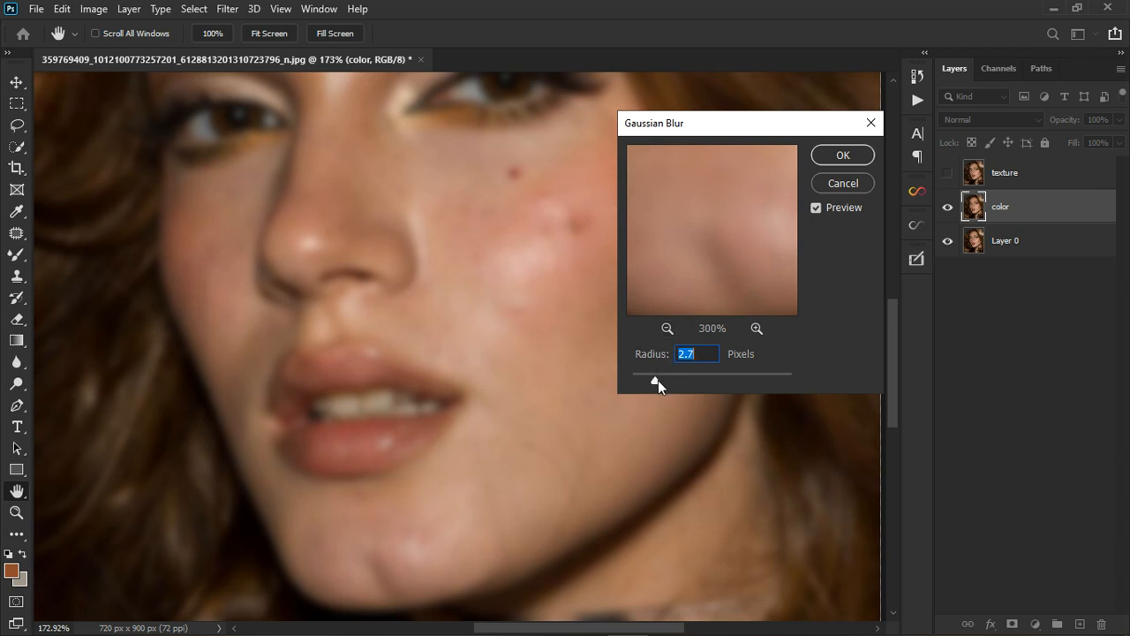
drag(656, 382, 658, 382)
click(839, 157)
key(j)
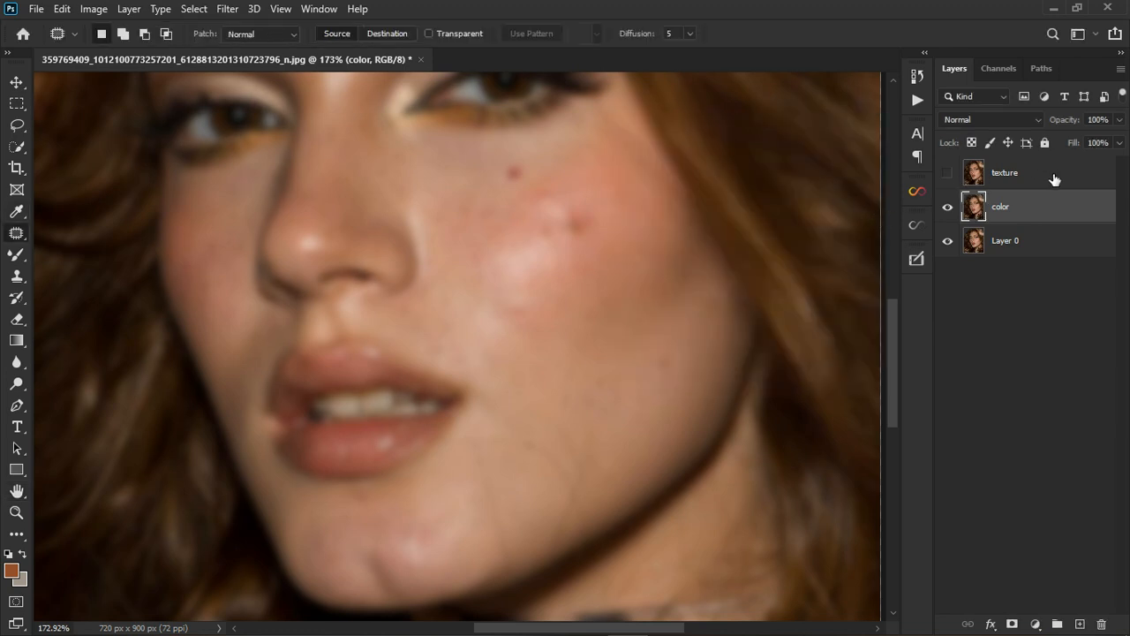
Show the texture layer and use Apply Image on it with the color layer as source, Subtract blending, scale 2 and offset 128.
click(1053, 179)
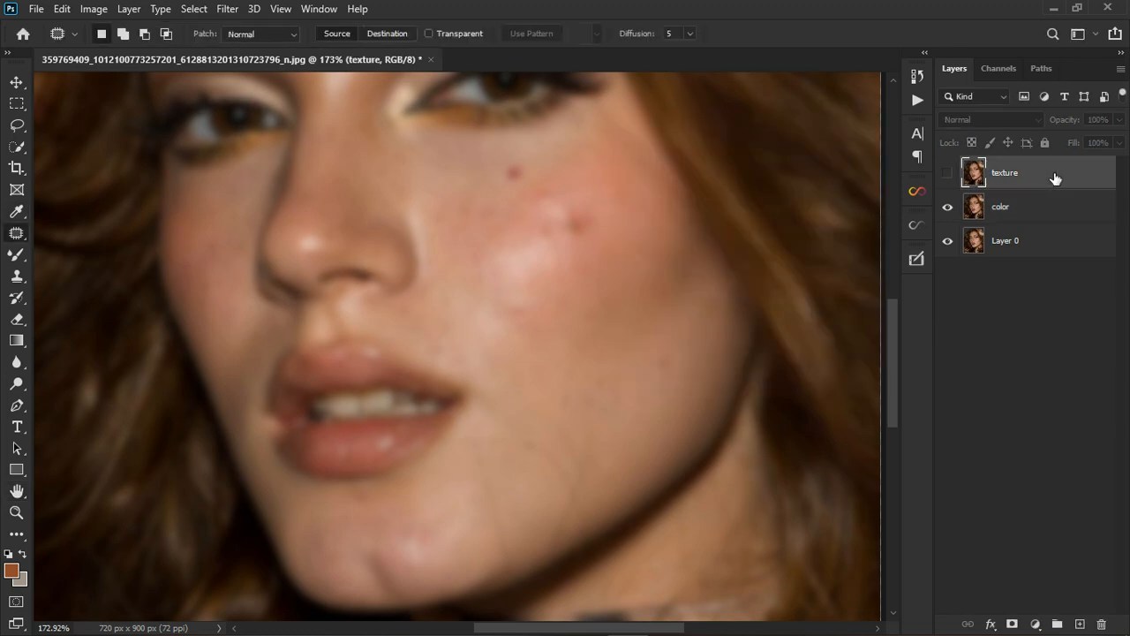
click(953, 176)
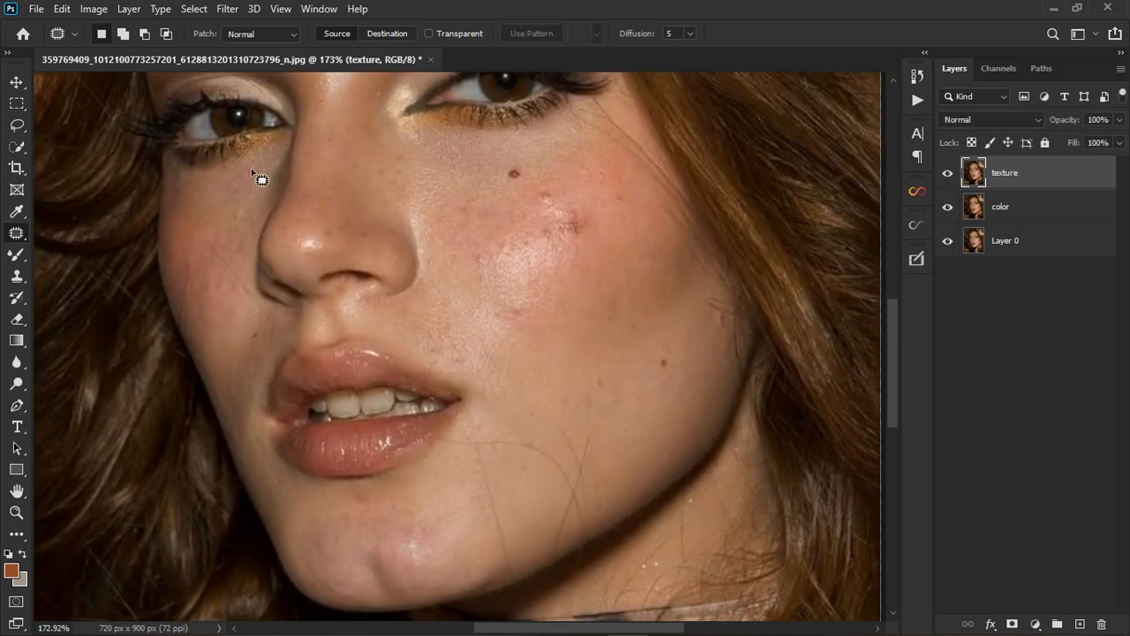
click(95, 11)
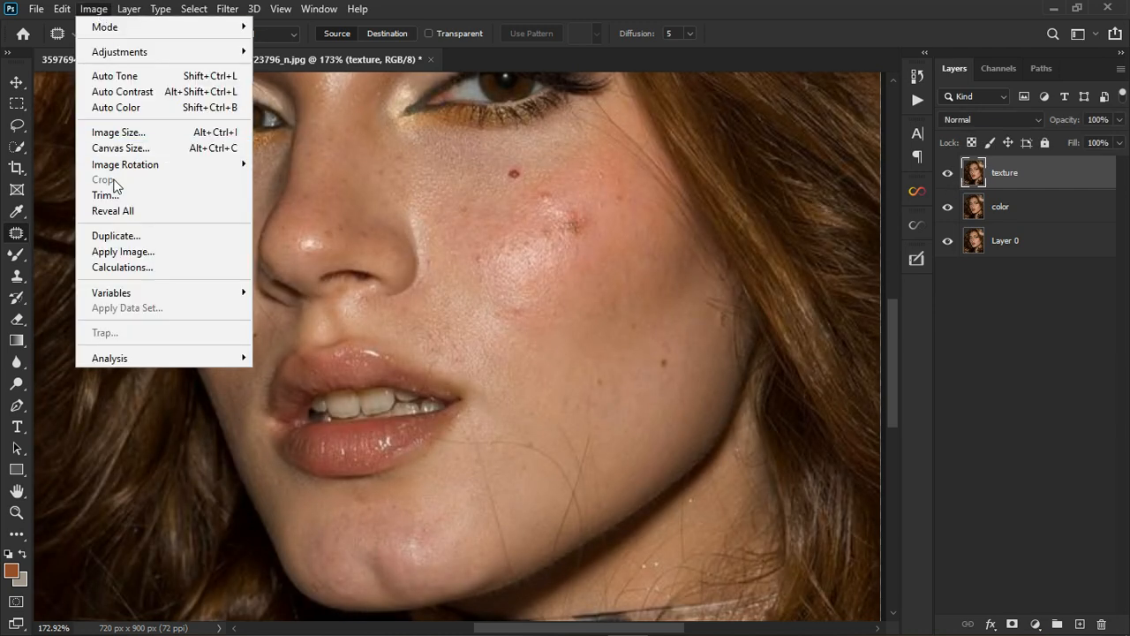
click(119, 251)
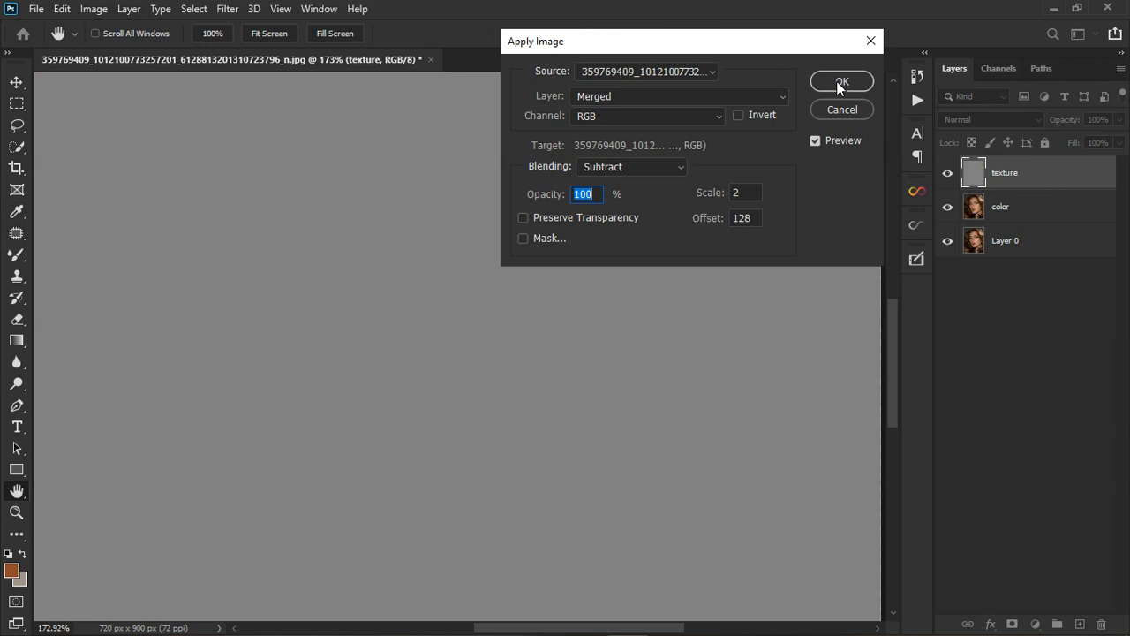
click(631, 97)
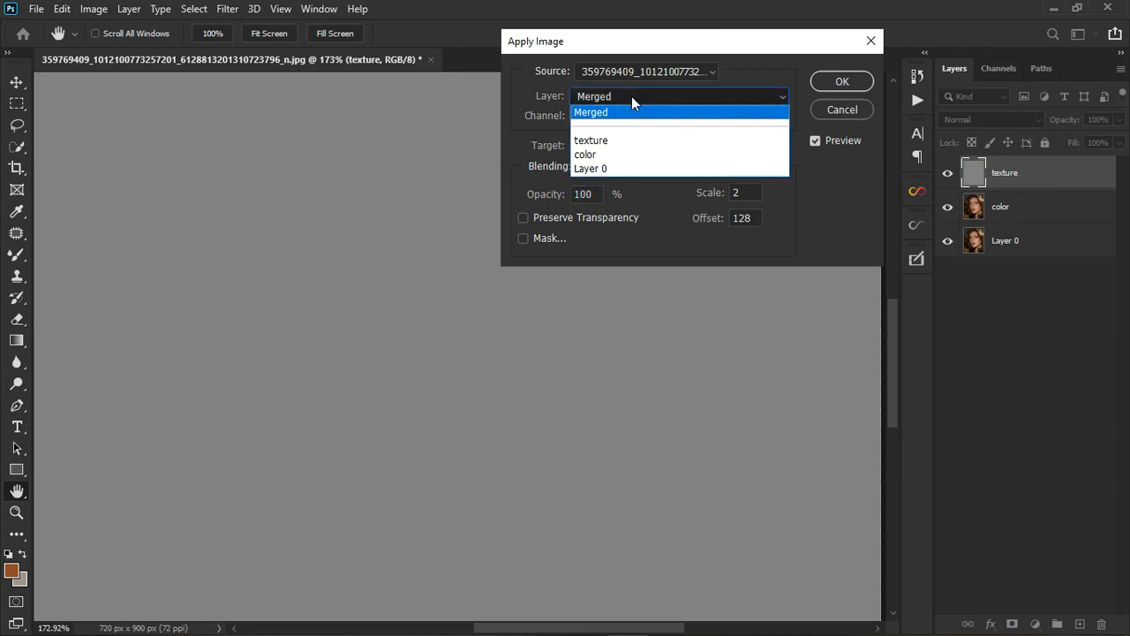
click(617, 152)
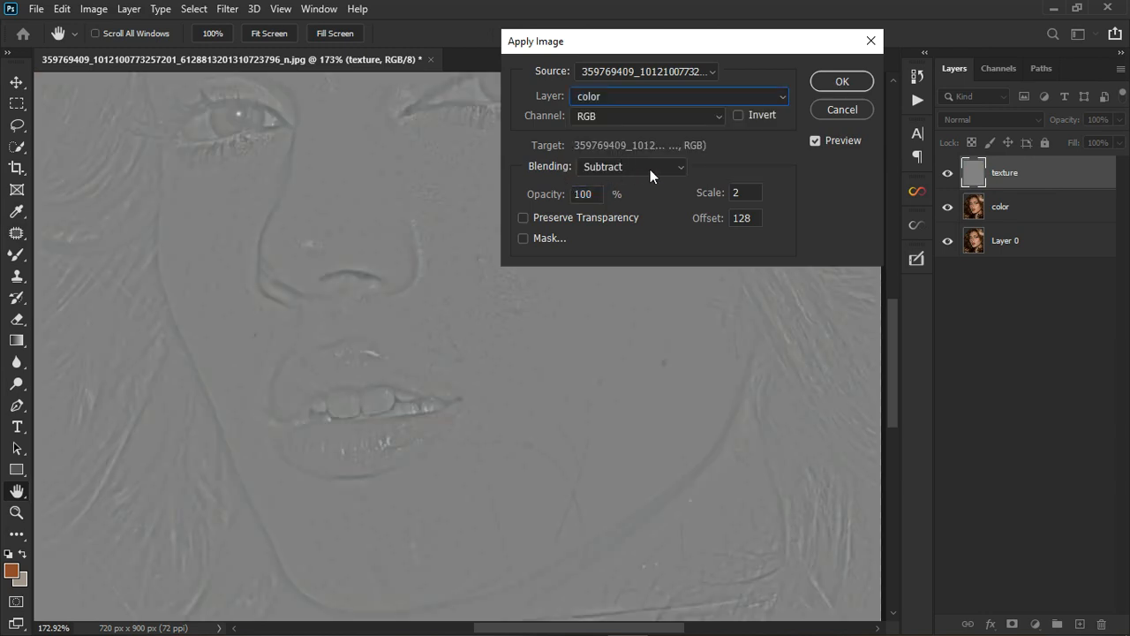
click(650, 170)
click(722, 159)
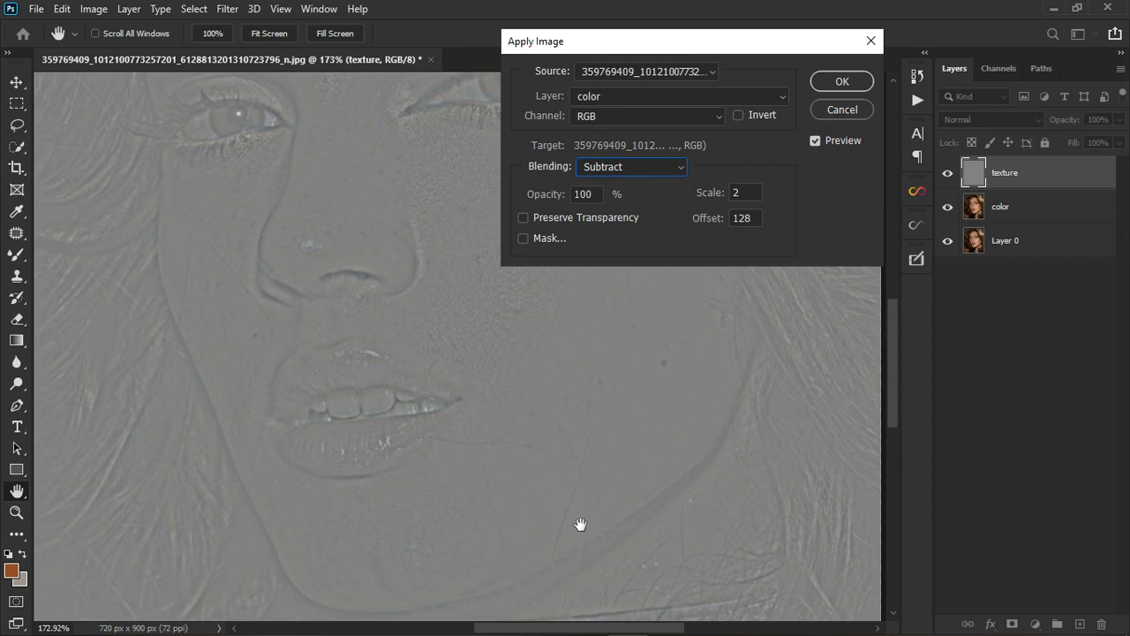
click(844, 80)
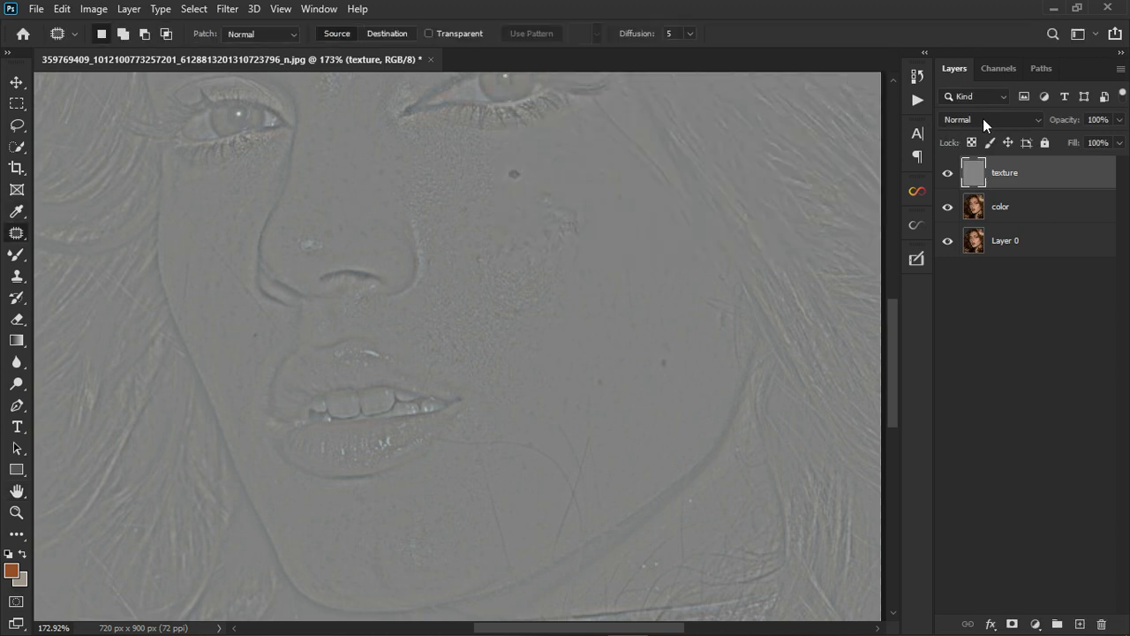
Set the texture layer's blend mode to Linear Light and group it with the color layer as "fres seperation".
click(983, 118)
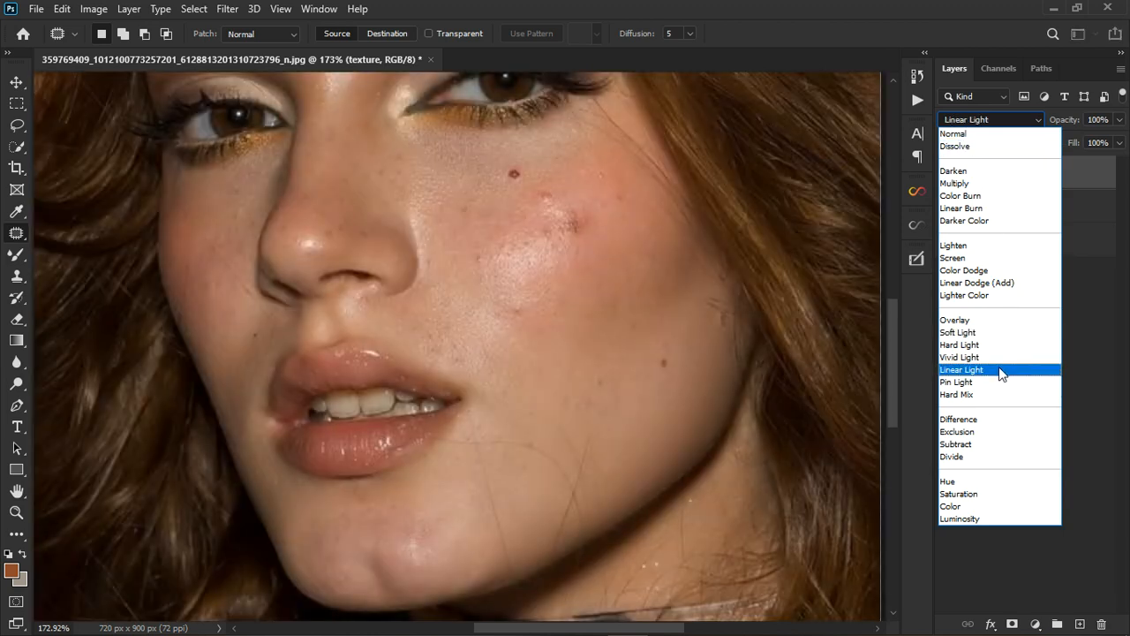
click(999, 369)
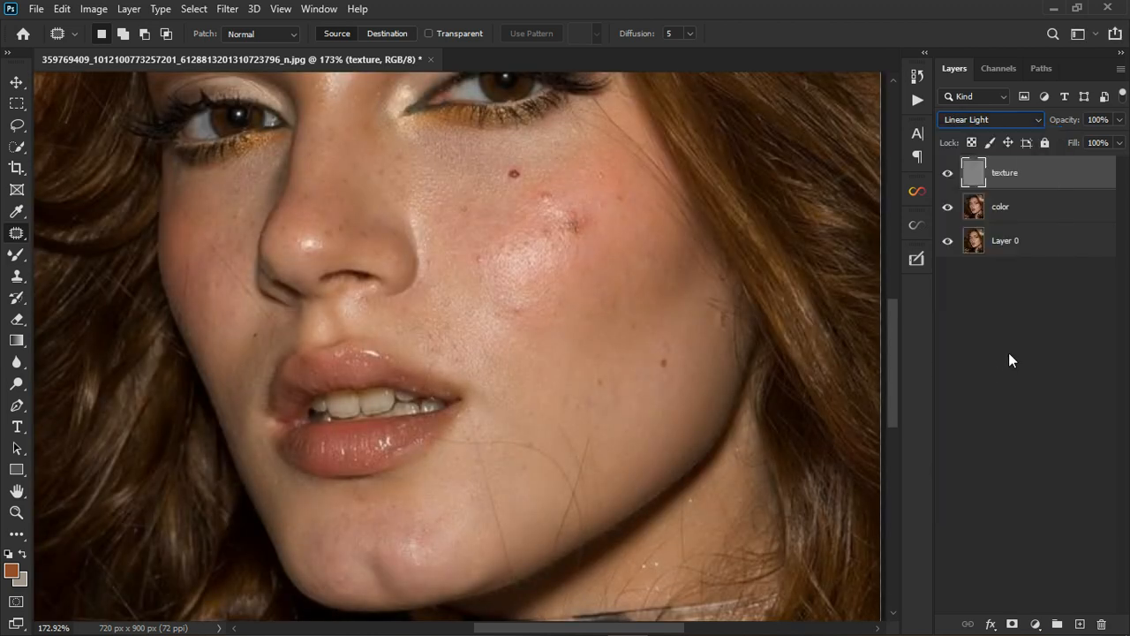
shift+click(1044, 204)
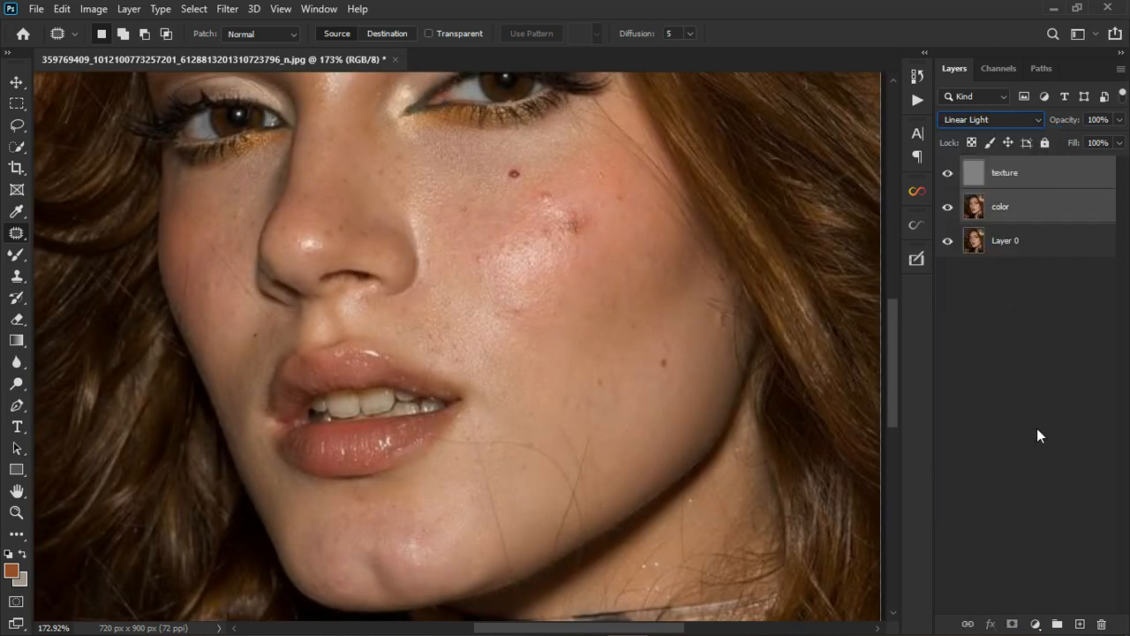
click(1057, 623)
double_click(1007, 169)
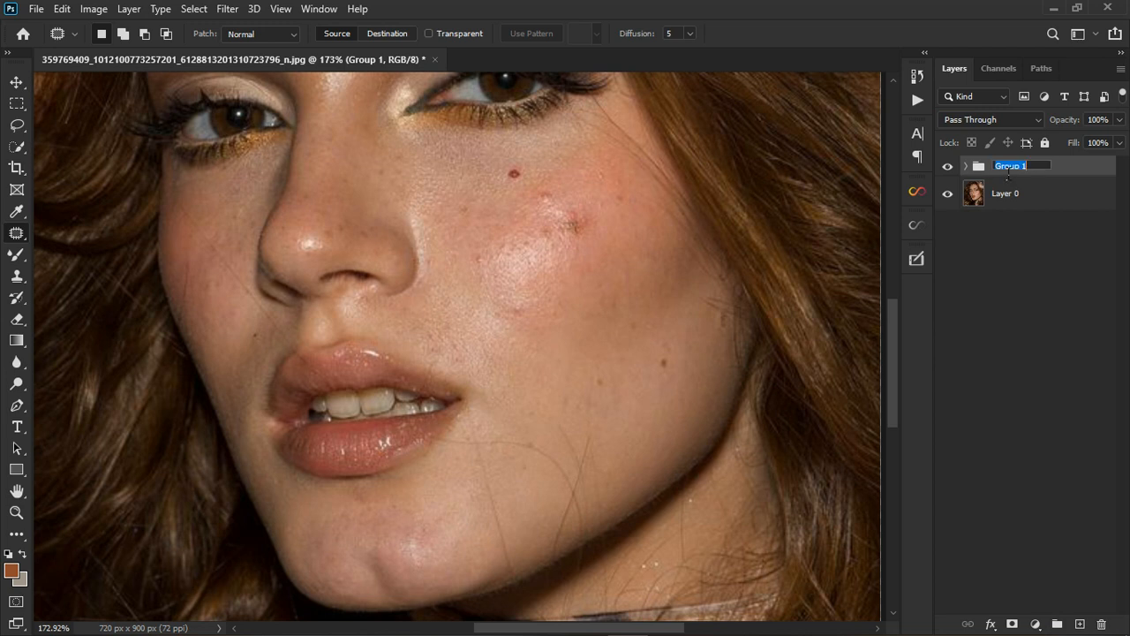
text(fres seperation)
key(Return)
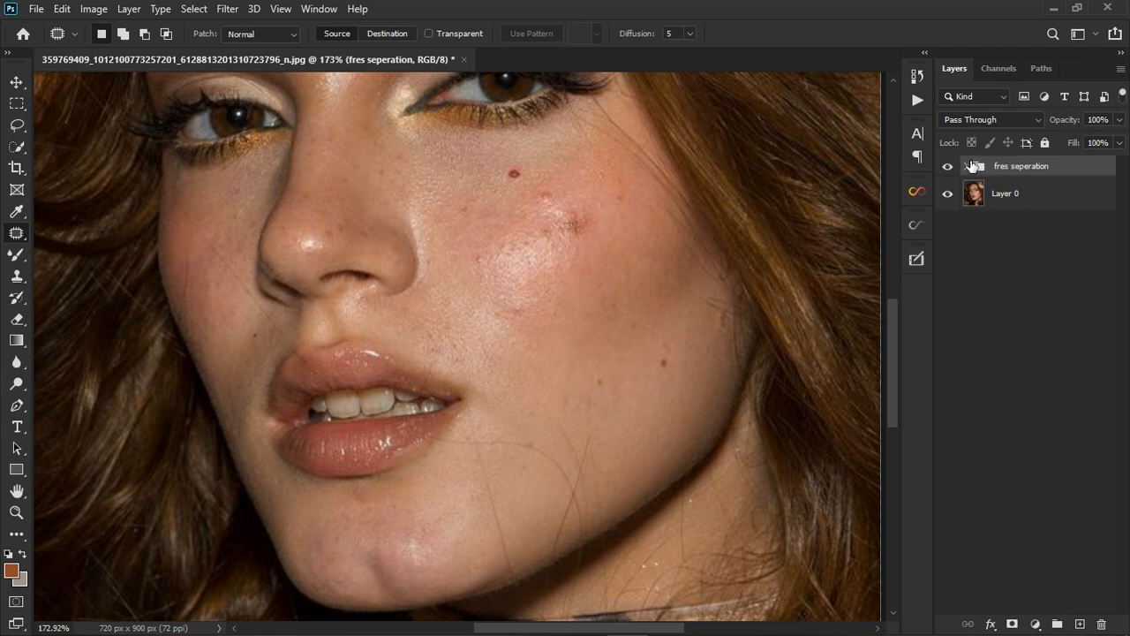
Clone out the stray hairs beside the mouth and on the lower cheek of the texture layer, using a size 10 Clone Stamp brush.
click(968, 167)
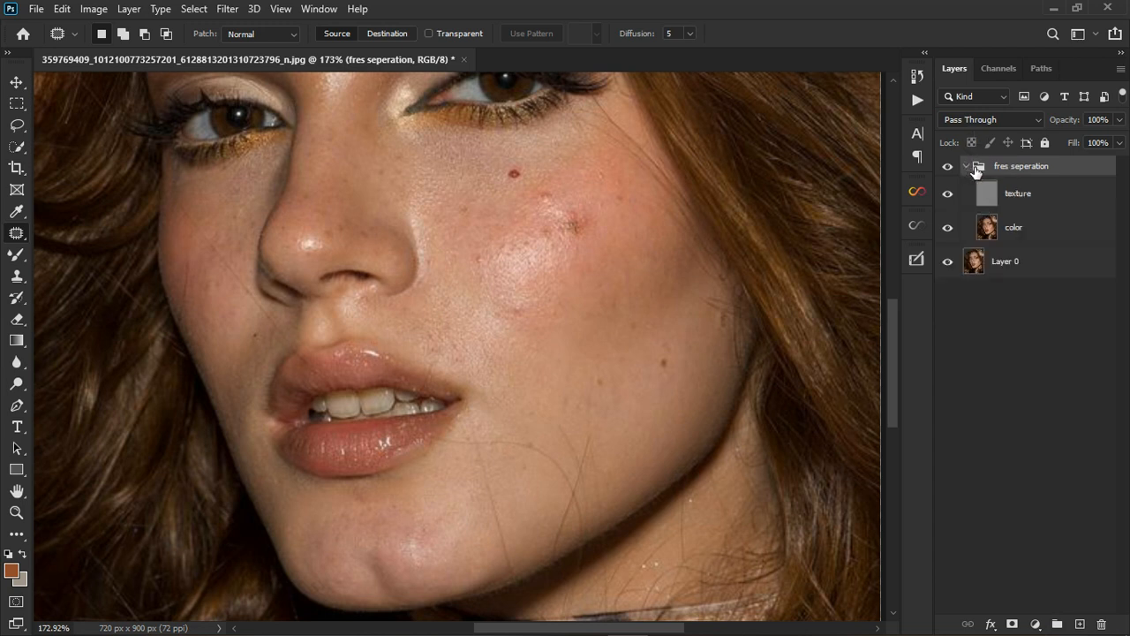
click(1051, 203)
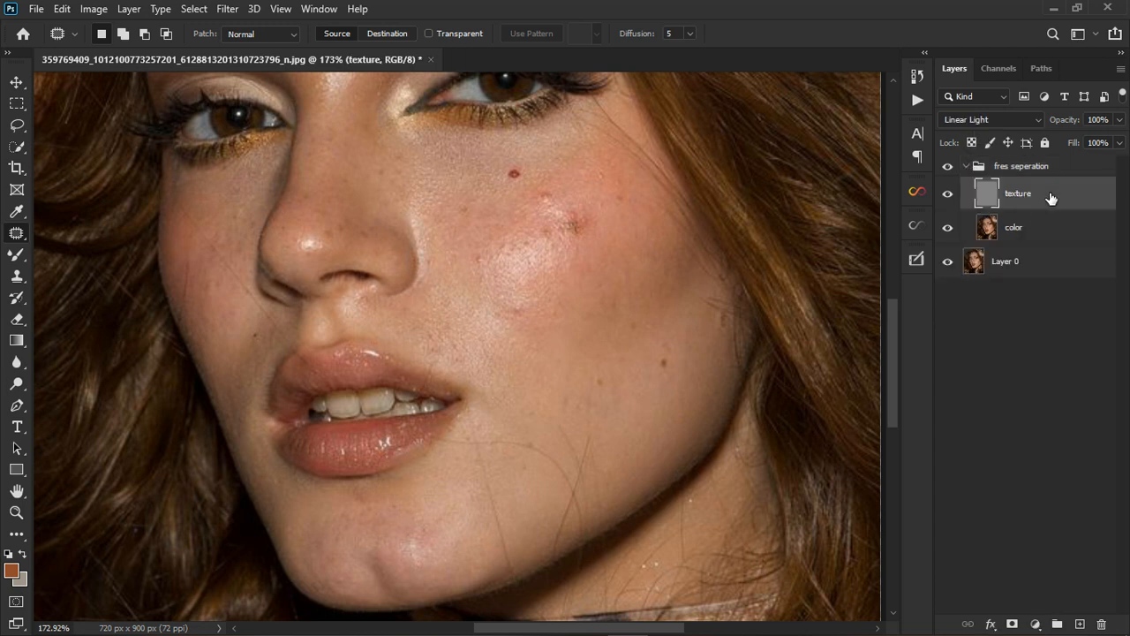
click(16, 278)
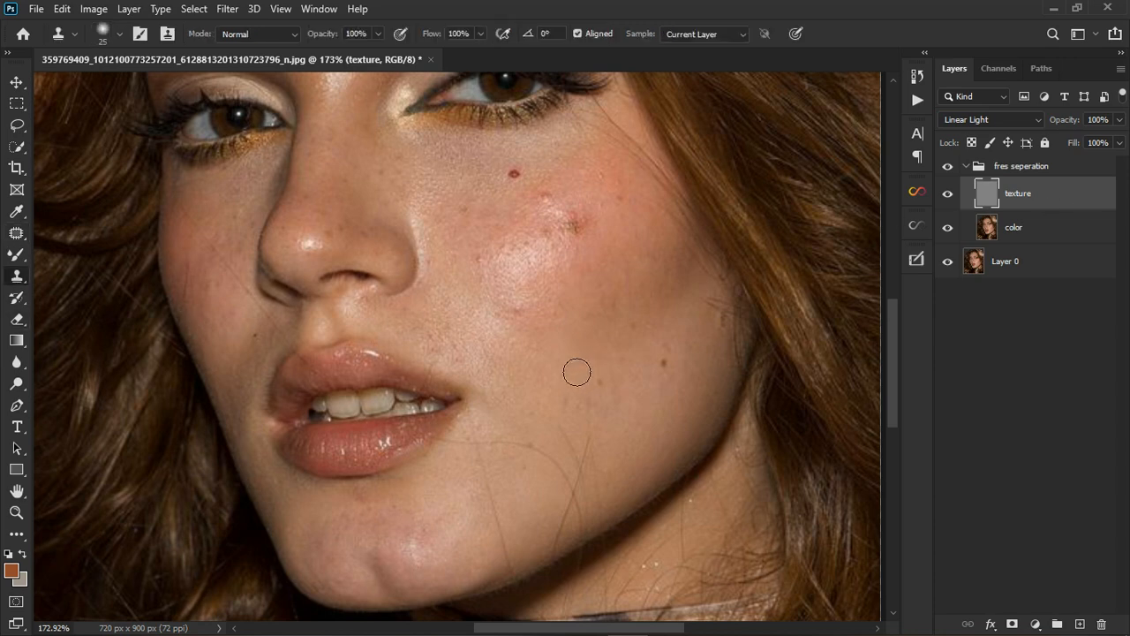
key(bracketleft)
key(bracketleft)
scroll(479, 475, up, 3)
scroll(480, 475, down, 2)
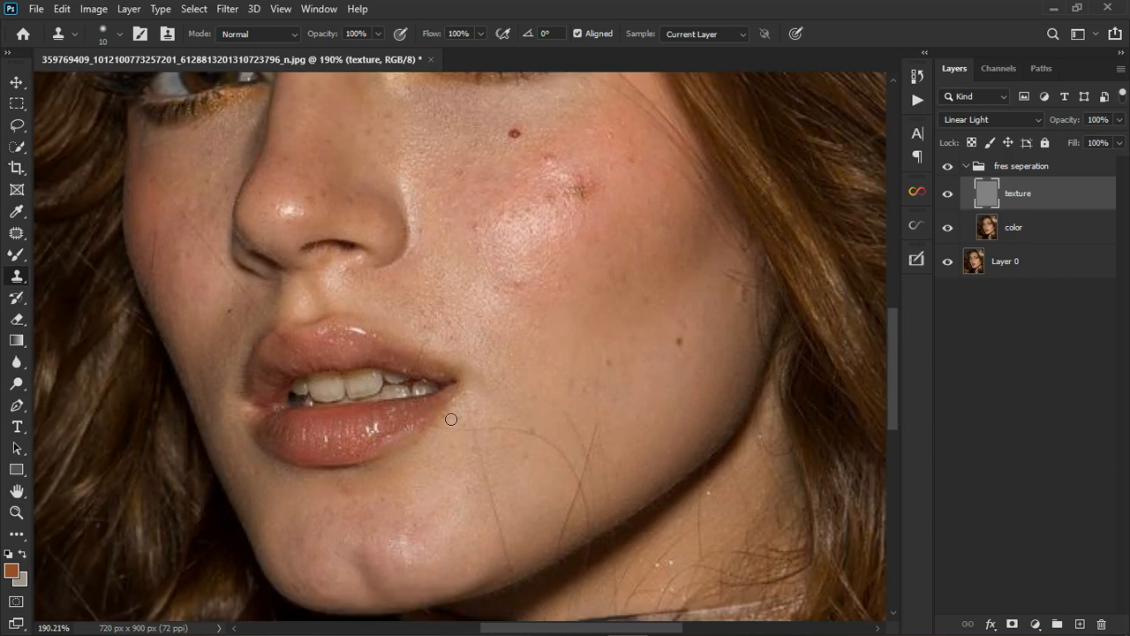
scroll(459, 495, up, 1)
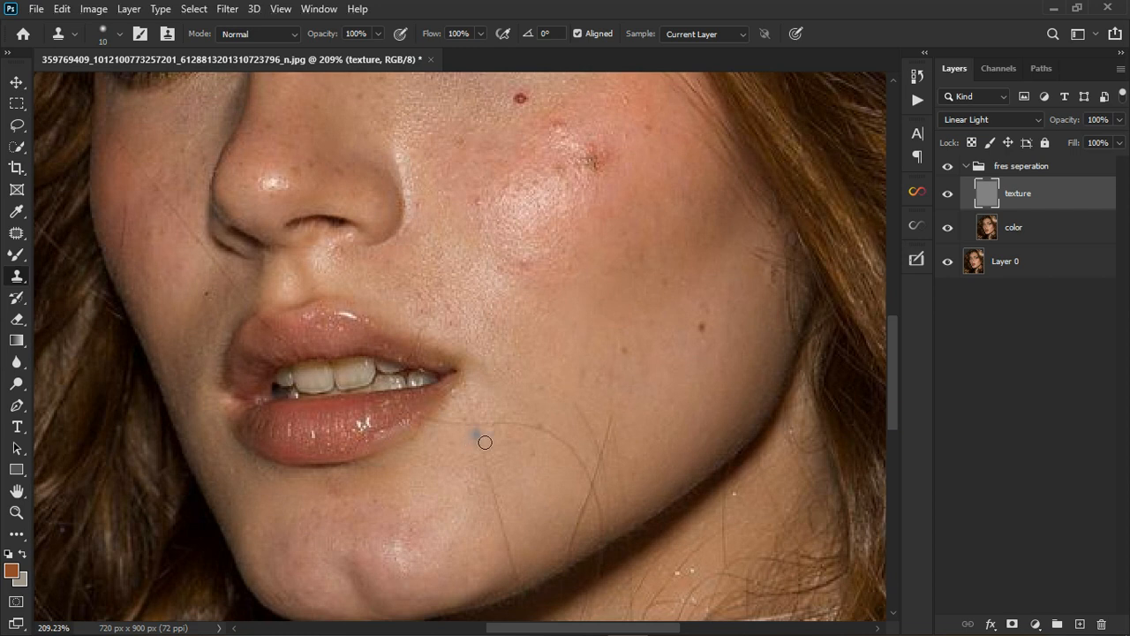
drag(479, 441, 520, 578)
drag(474, 435, 554, 440)
alt+click(563, 414)
mouse_move(589, 424)
mouse_down()
mouse_move(607, 458)
mouse_move(611, 547)
mouse_up()
Clone out the stray hairs across the cheek left of the nose and the small dark spot above the lip corner on the texture layer.
scroll(631, 517, down, 4)
scroll(260, 269, up, 5)
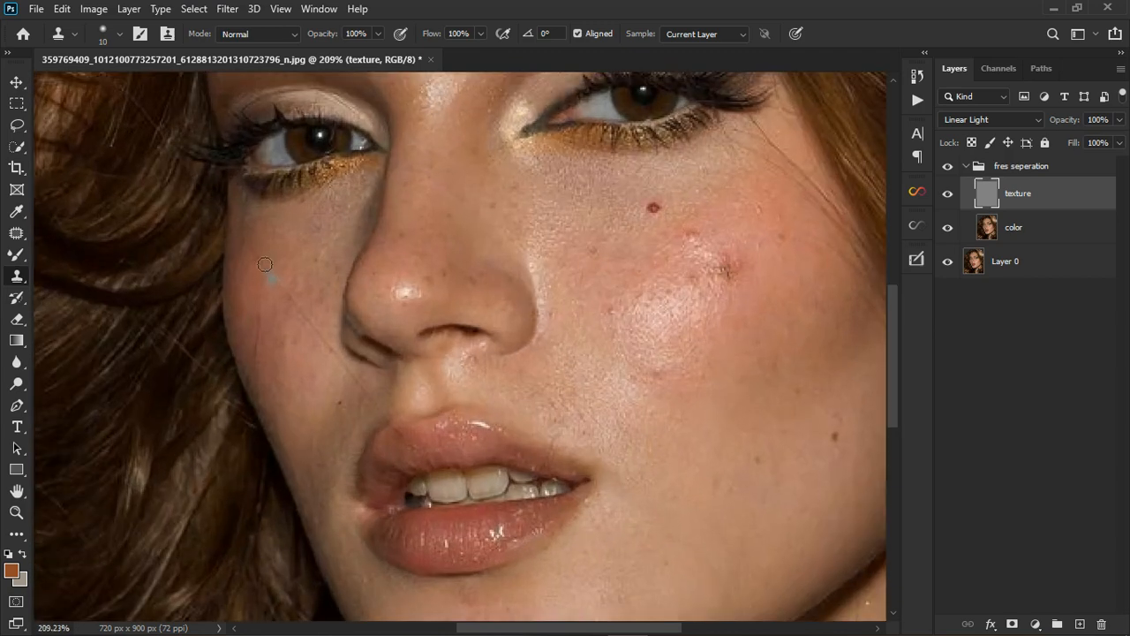
alt+click(257, 234)
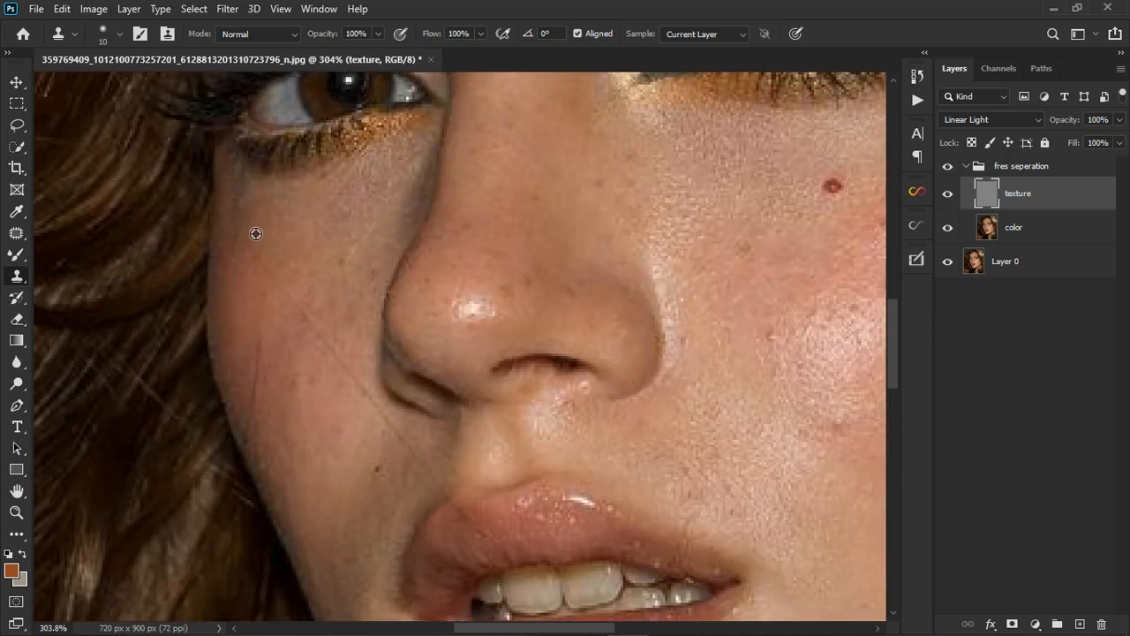
drag(256, 248, 361, 386)
click(307, 325)
drag(303, 322, 254, 290)
alt+click(248, 331)
mouse_move(263, 334)
mouse_down()
mouse_move(257, 416)
mouse_move(270, 421)
mouse_up()
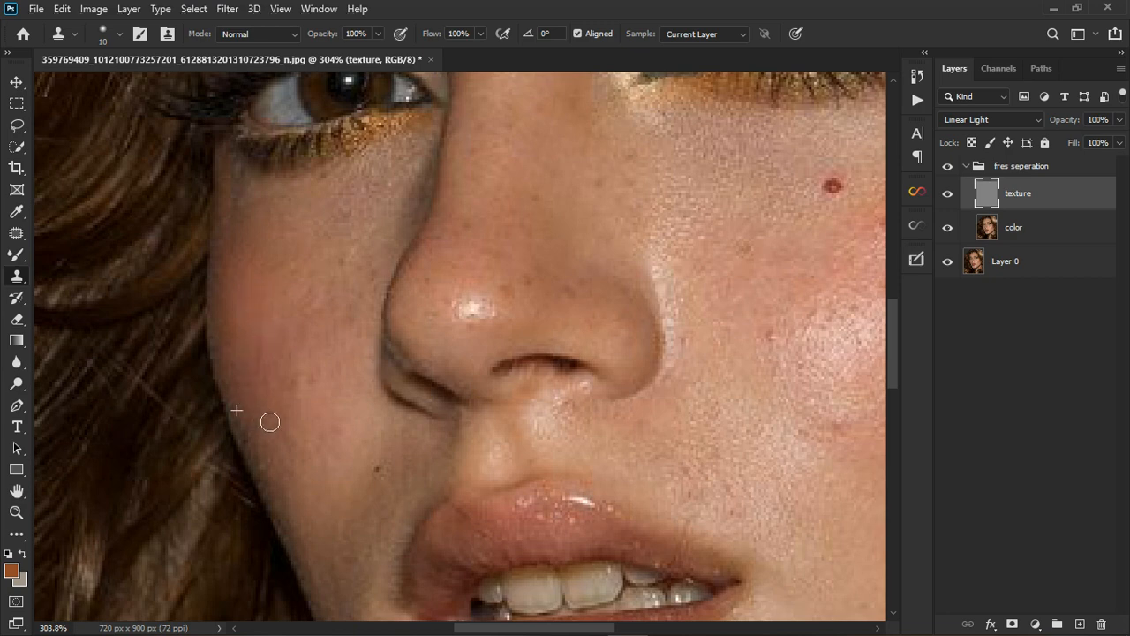
alt+click(362, 466)
click(388, 480)
Clone clean skin texture over the dark red mole on the cheek right of the nose, below the eye, and undo the last dab.
scroll(323, 312, down, 4)
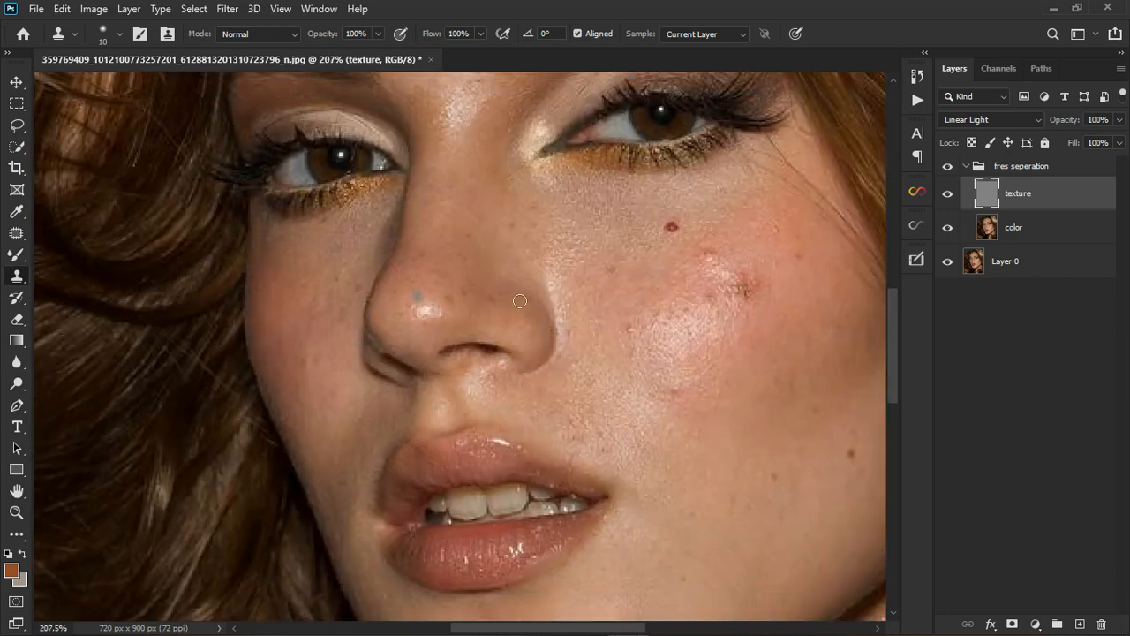
scroll(732, 265, up, 4)
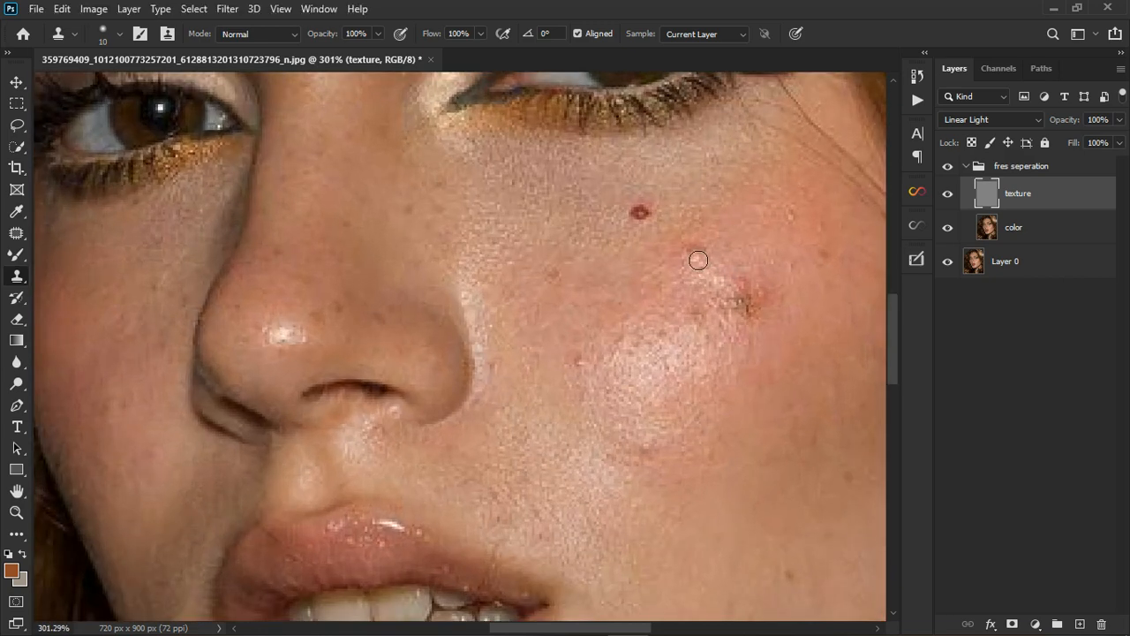
alt+click(660, 201)
click(646, 219)
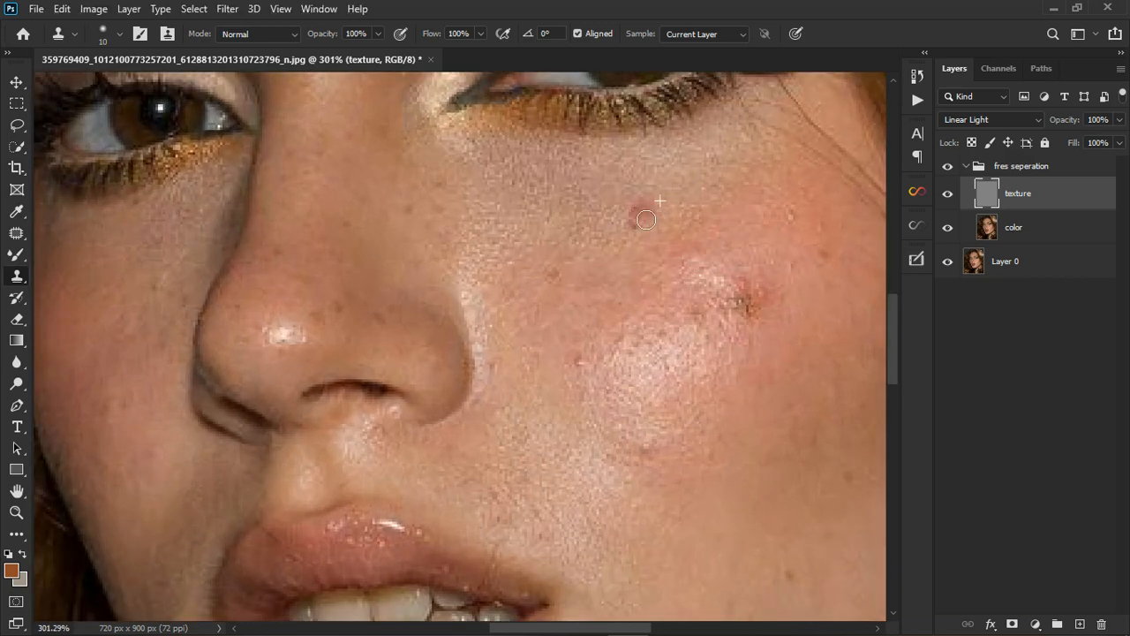
click(634, 217)
click(636, 230)
click(673, 210)
click(640, 221)
key(ctrl+z)
Clone away the small red blemishes between the right side of the nose and the cheek highlight on the texture layer.
click(563, 285)
click(568, 362)
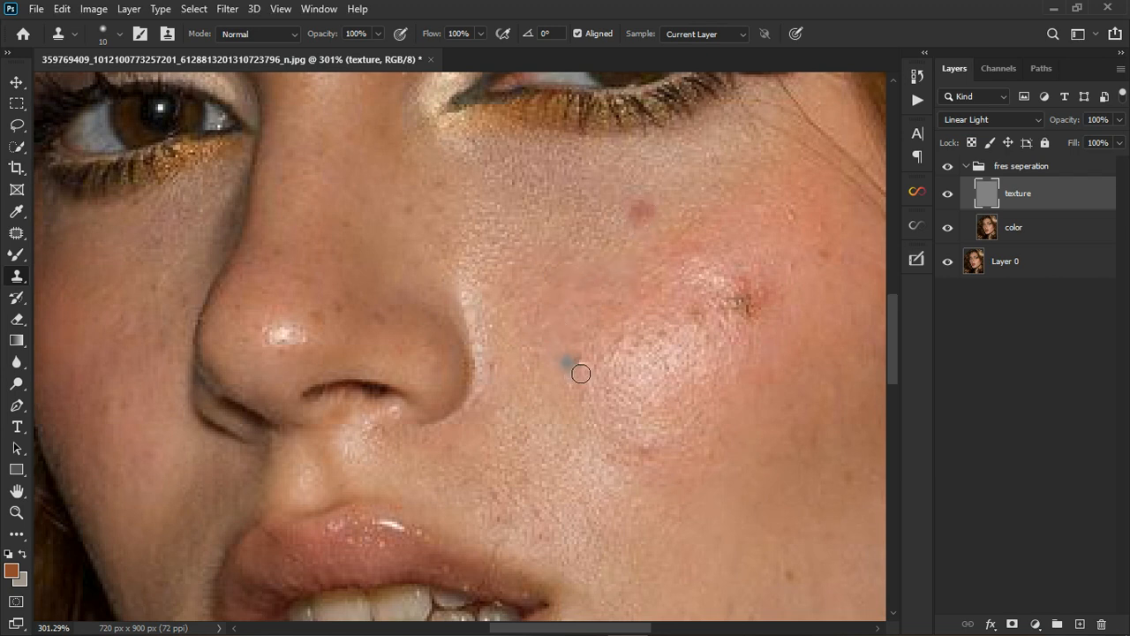
click(637, 355)
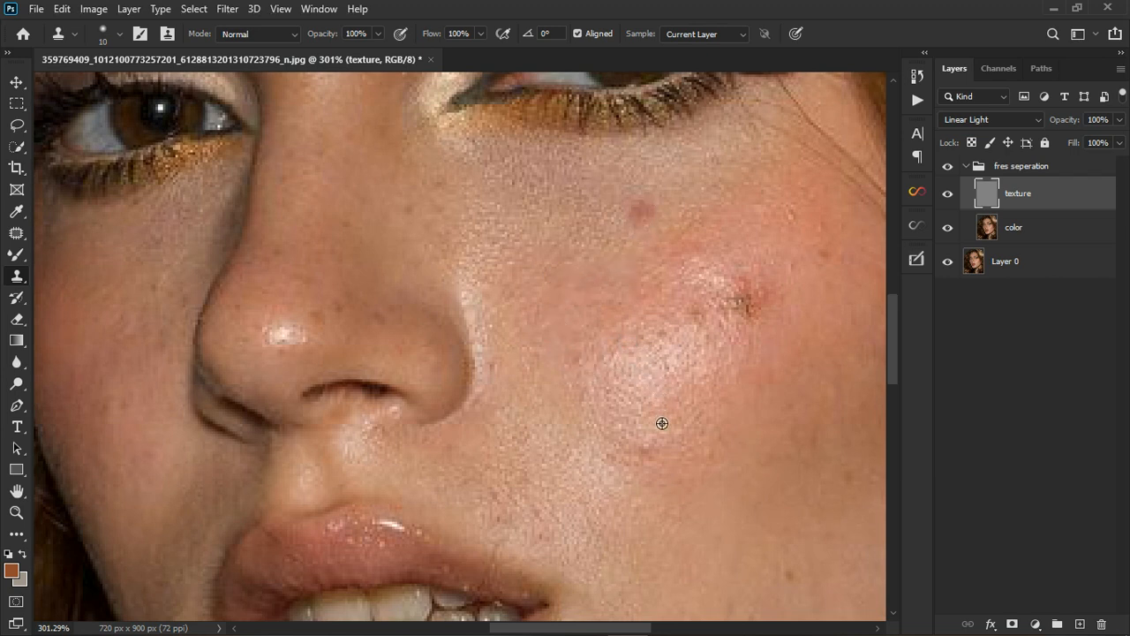